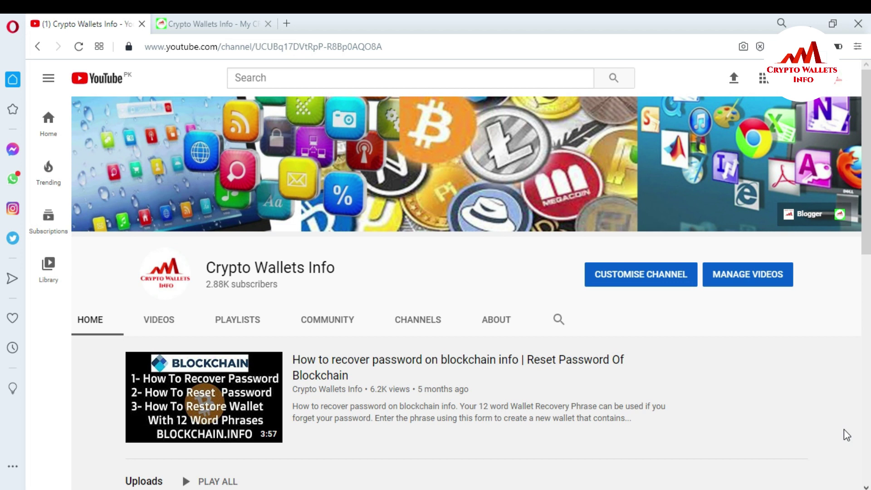
{"action": "left_click", "coordinate": [222, 20]}
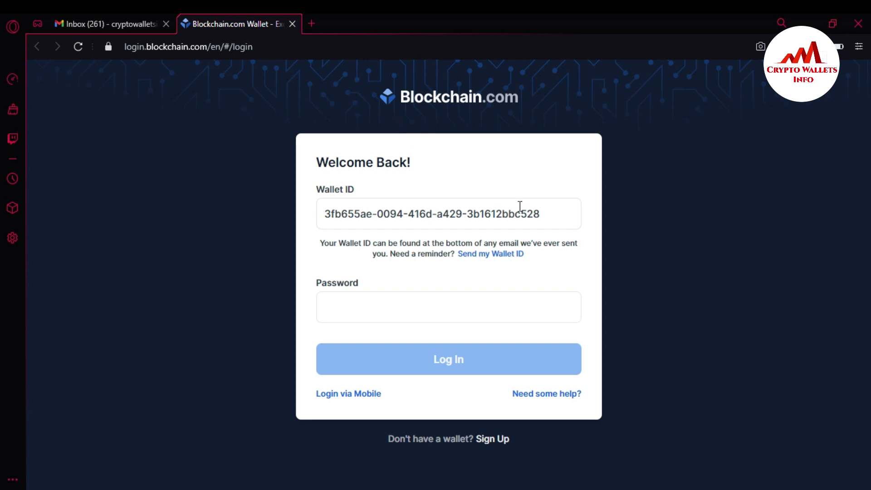
Enter the account password for the prefilled wallet ID and log in to the Blockchain.com wallet
{"action": "left_click_drag", "start_coordinate": [551, 220], "coordinate": [322, 219]}
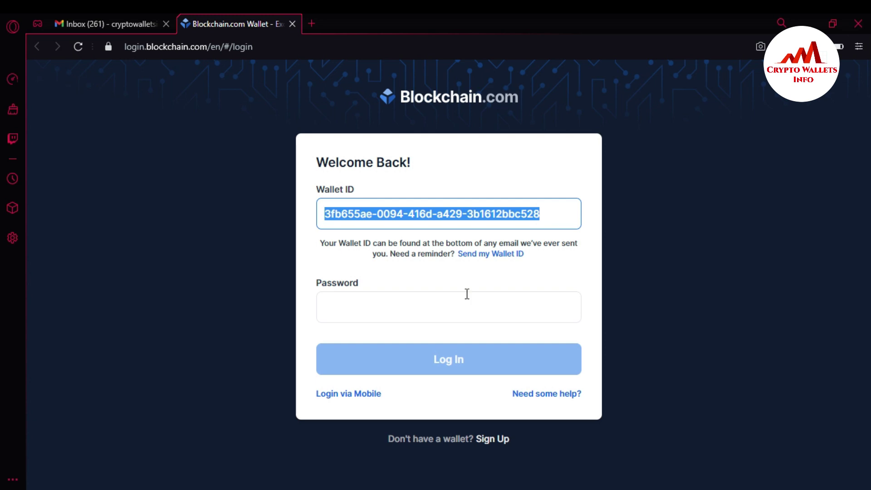
{"action": "left_click", "coordinate": [431, 309]}
{"action": "type", "text": "****"}
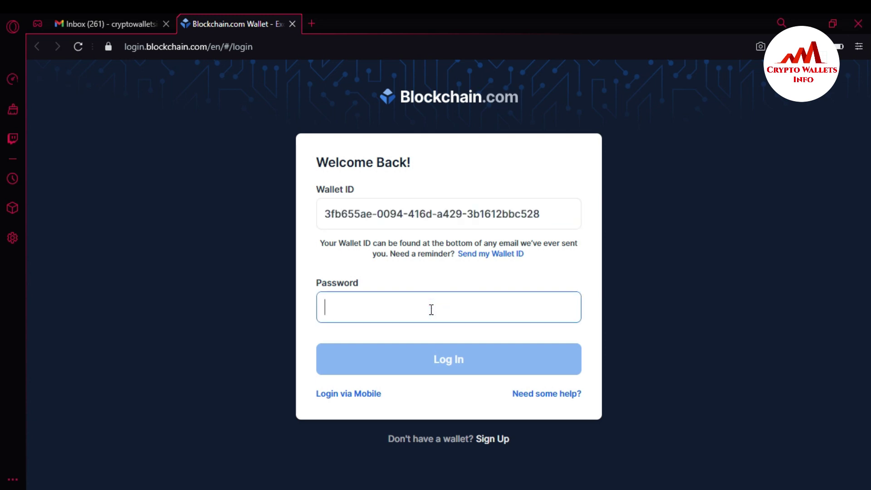
{"action": "type", "text": "******"}
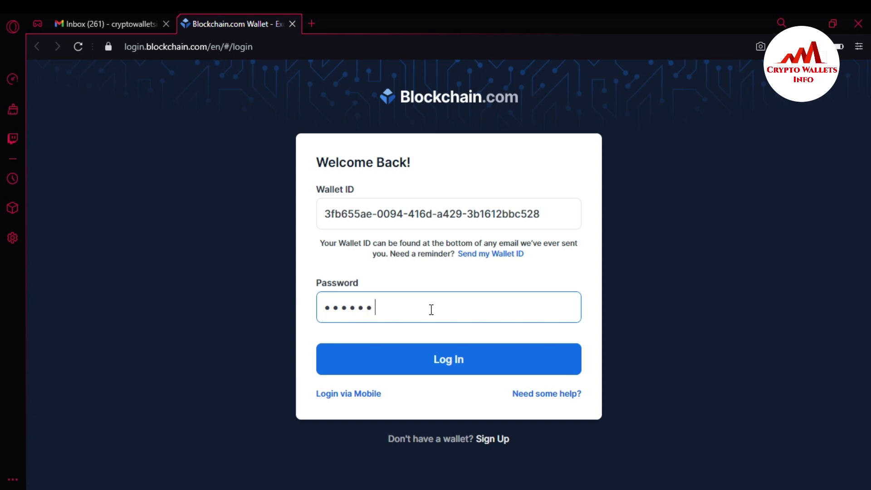
{"action": "type", "text": "****"}
{"action": "left_click", "coordinate": [475, 366]}
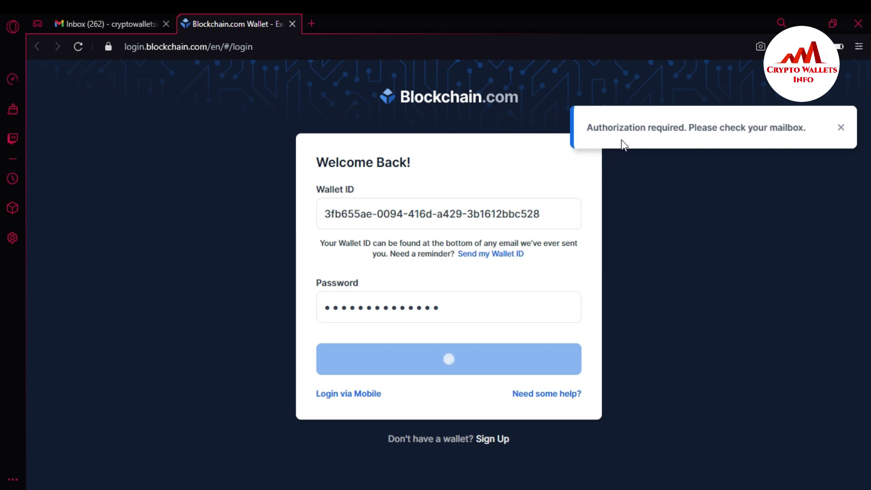
Authorize the login attempt from the newest Blockchain.com email in Gmail and return to the wallet
{"action": "left_click", "coordinate": [69, 24]}
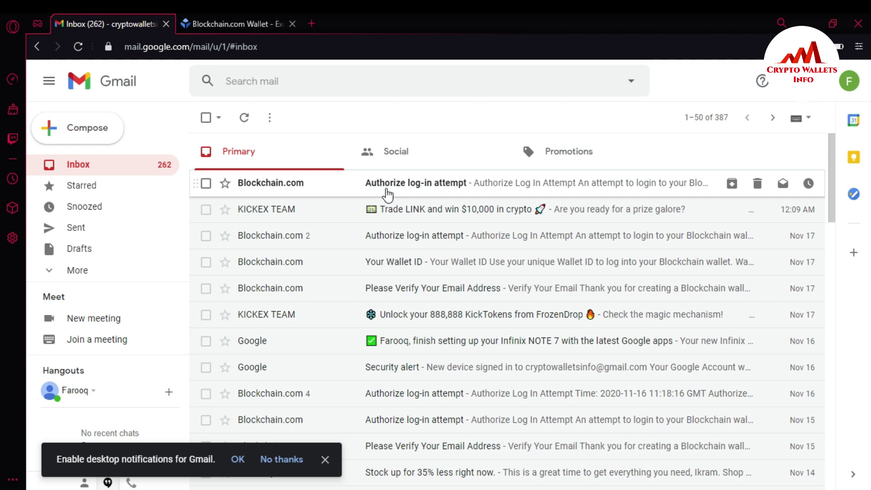
{"action": "left_click", "coordinate": [387, 195]}
{"action": "scroll", "coordinate": [387, 195], "scroll_direction": "down", "scroll_amount": 5}
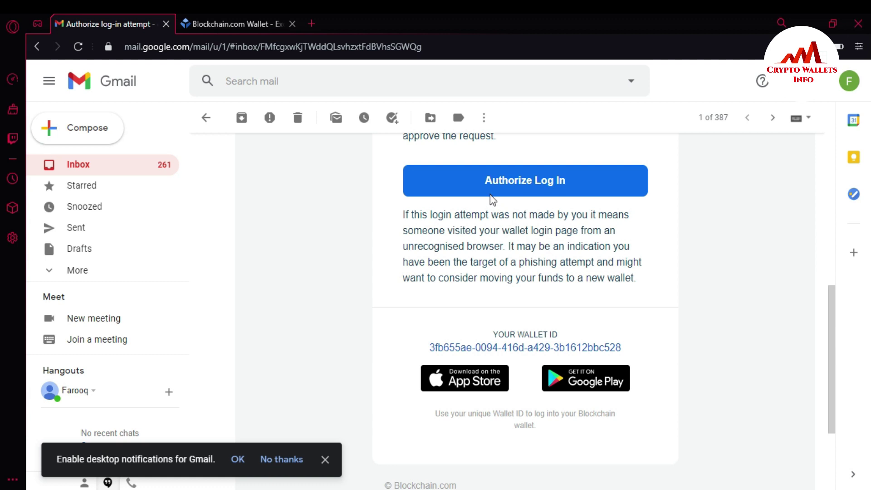
{"action": "left_click", "coordinate": [534, 182]}
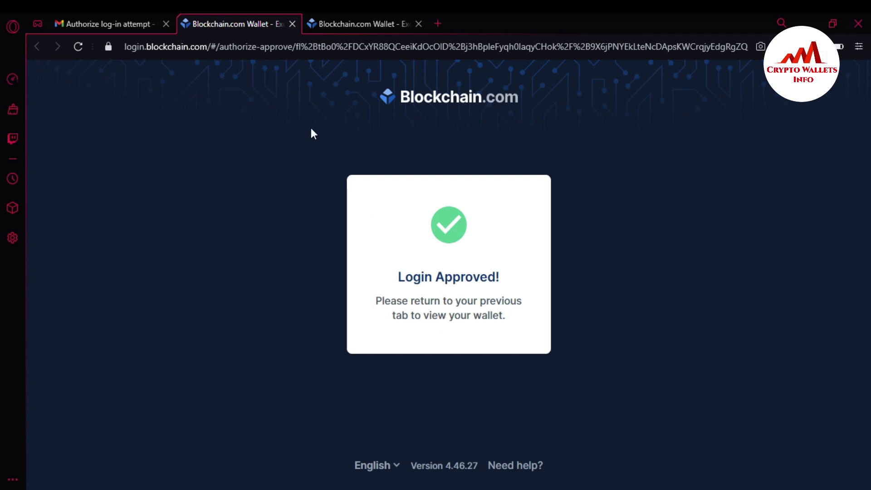
{"action": "left_click", "coordinate": [292, 24]}
{"action": "left_click", "coordinate": [237, 26]}
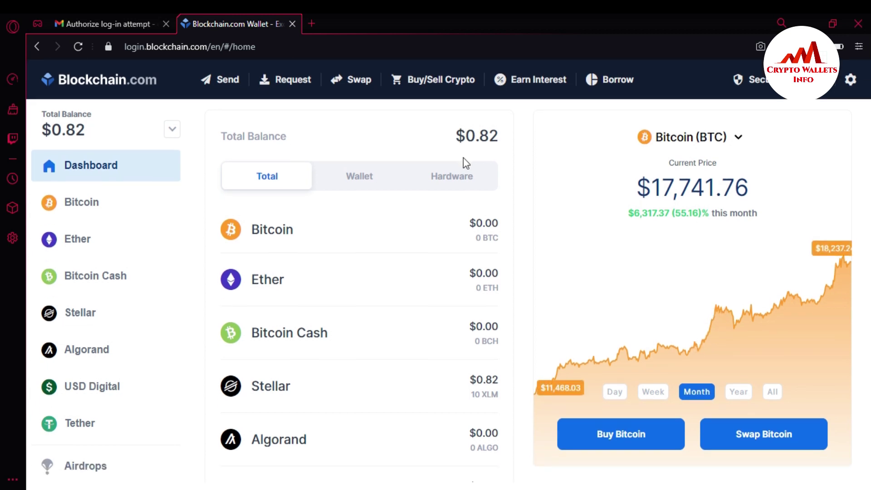
Open the Stellar holdings and start a send transfer with Stellar as the currency
{"action": "double_click", "coordinate": [498, 135]}
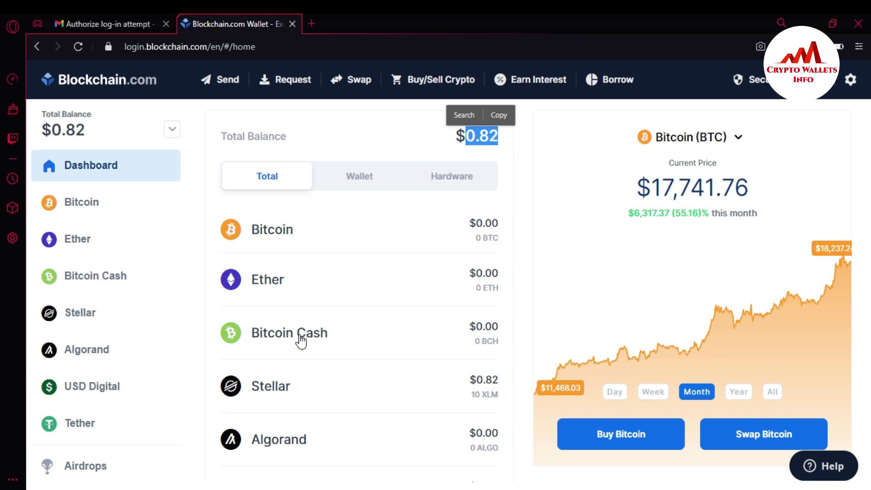
{"action": "left_click", "coordinate": [300, 387]}
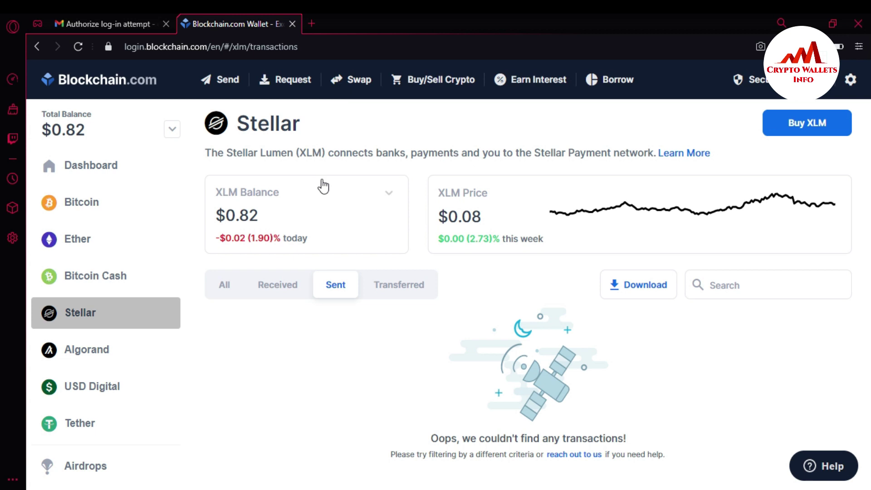
{"action": "left_click", "coordinate": [222, 84]}
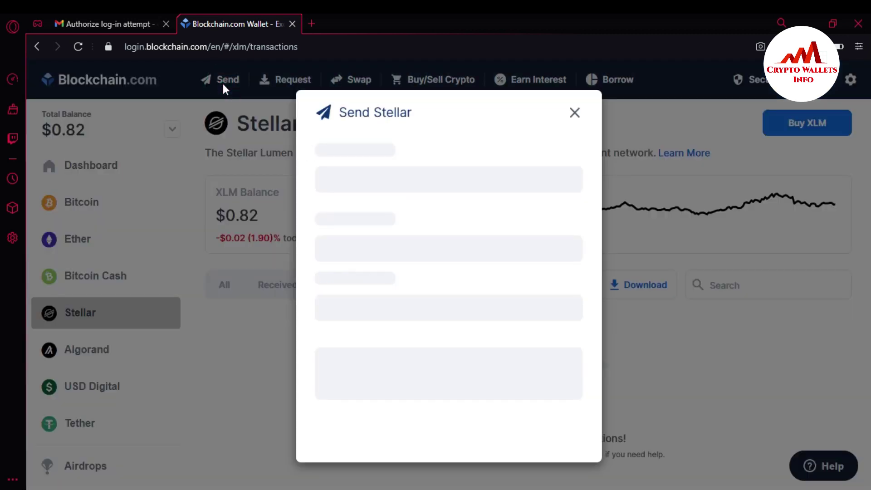
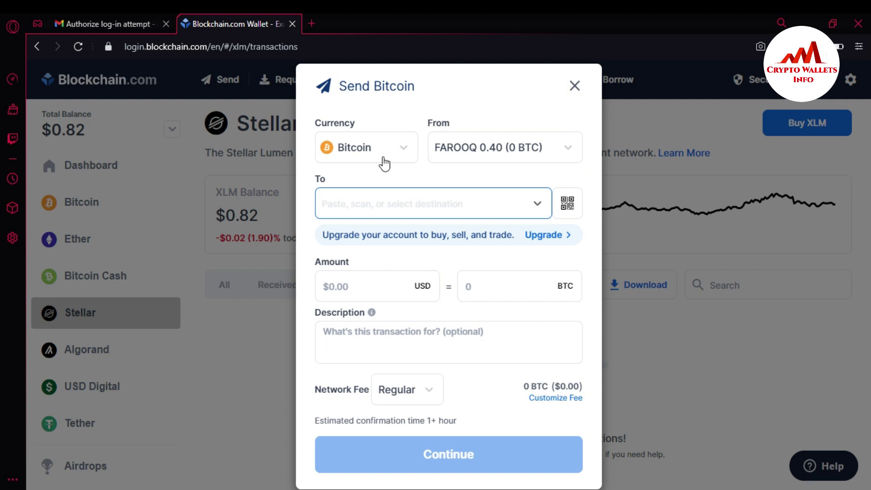
{"action": "left_click", "coordinate": [404, 157]}
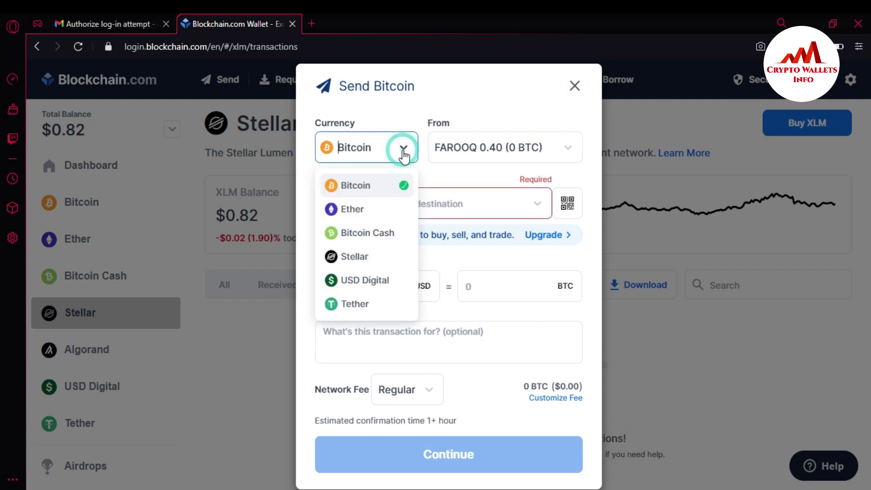
{"action": "left_click", "coordinate": [362, 259]}
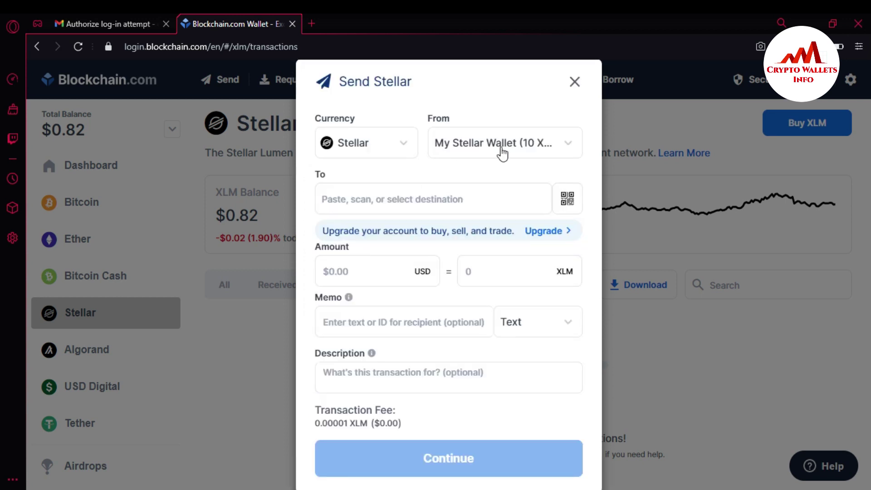
{"action": "left_click", "coordinate": [451, 201]}
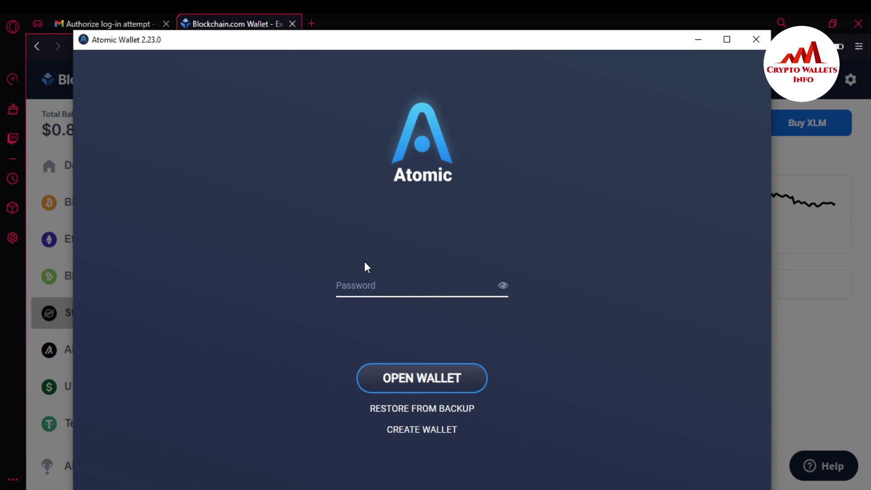
Switch to Atomic Wallet and unlock it with the wallet password
{"action": "type", "text": "••"}
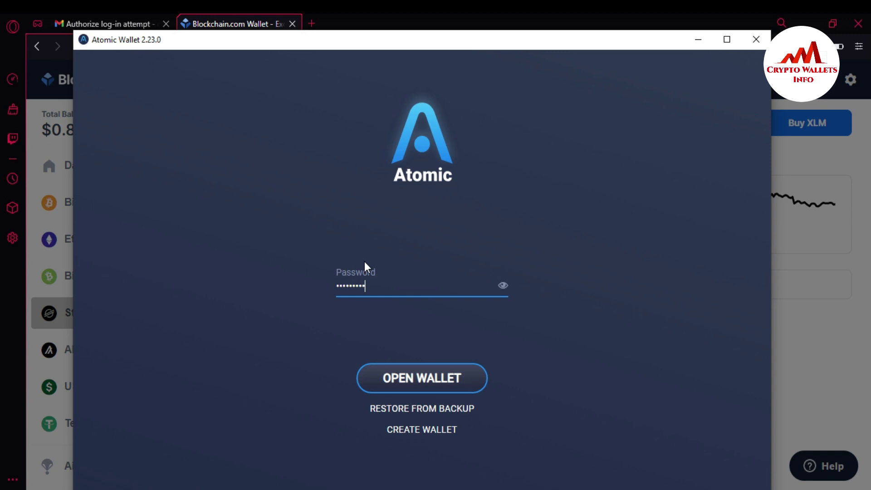
{"action": "left_click", "coordinate": [422, 380]}
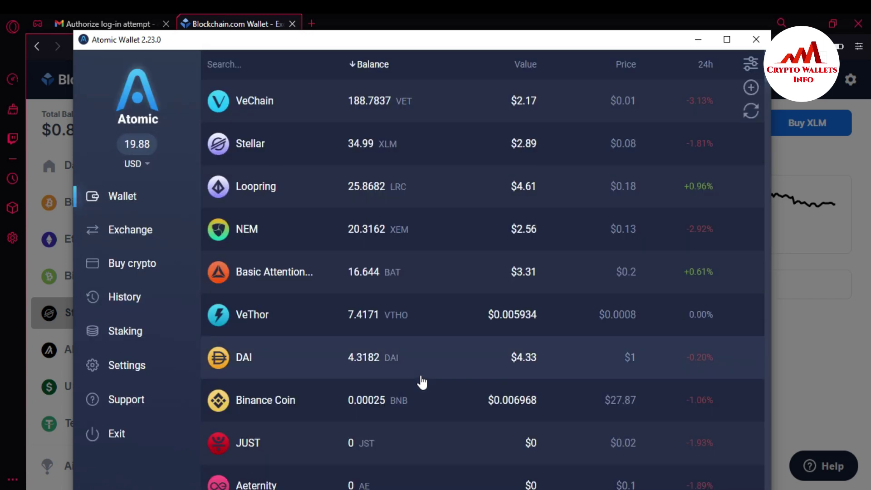
Open Stellar in the asset list and copy its XLM receiving address
{"action": "left_click", "coordinate": [254, 63]}
{"action": "left_click", "coordinate": [248, 149]}
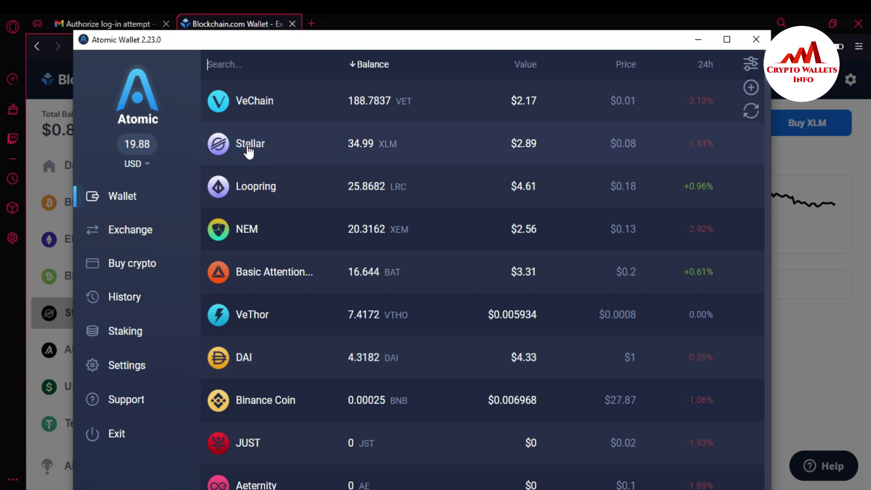
{"action": "left_click", "coordinate": [280, 157]}
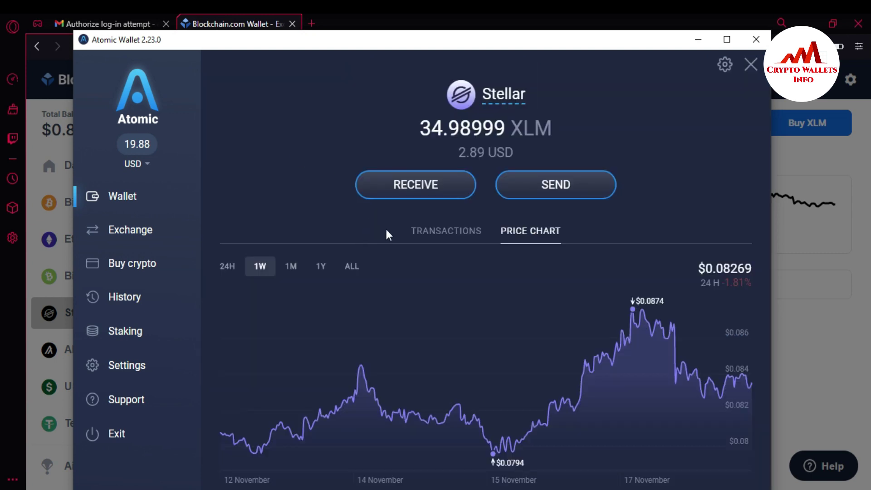
{"action": "left_click", "coordinate": [412, 183]}
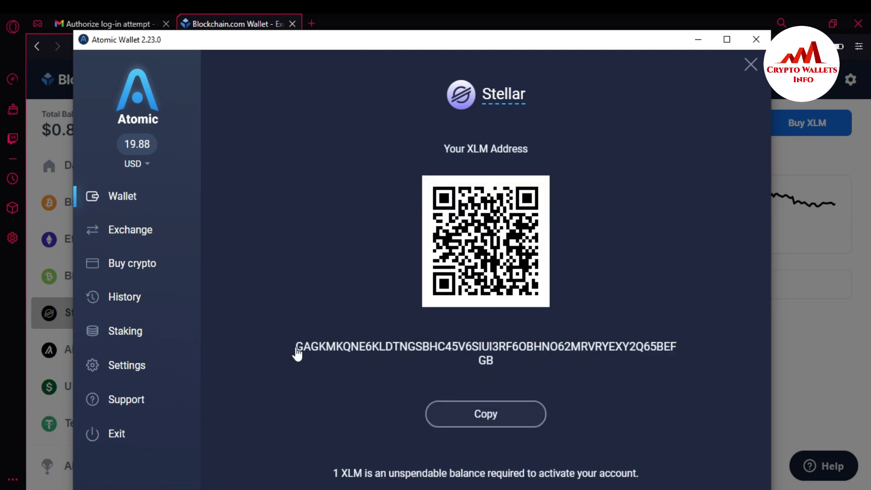
{"action": "left_click", "coordinate": [497, 415]}
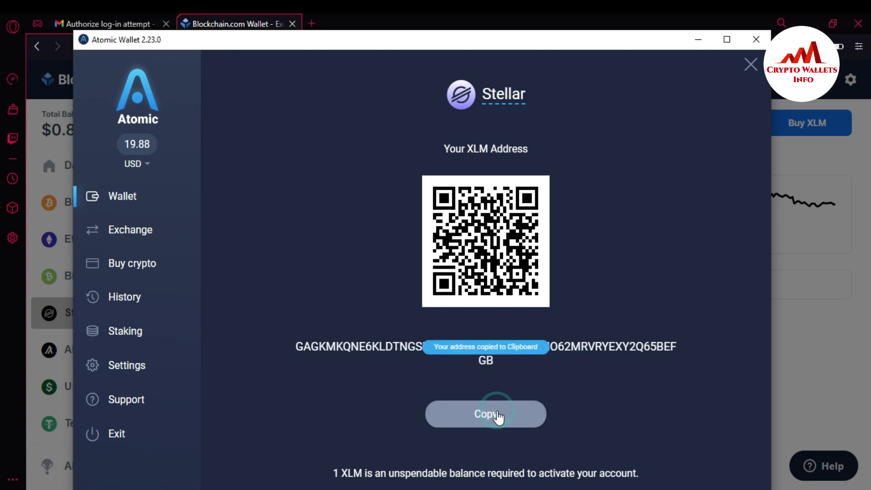
Return to the Blockchain.com send form and paste the copied XLM address as the destination
{"action": "left_click", "coordinate": [696, 39]}
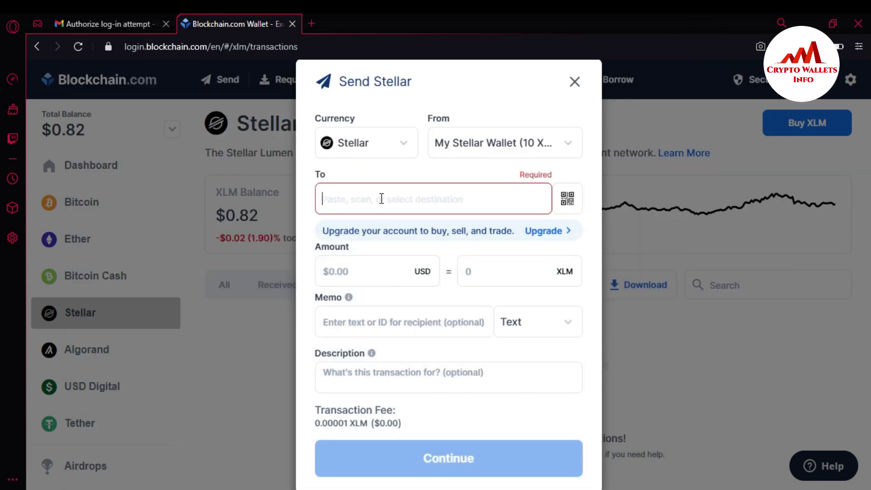
{"action": "key", "text": "ctrl+v"}
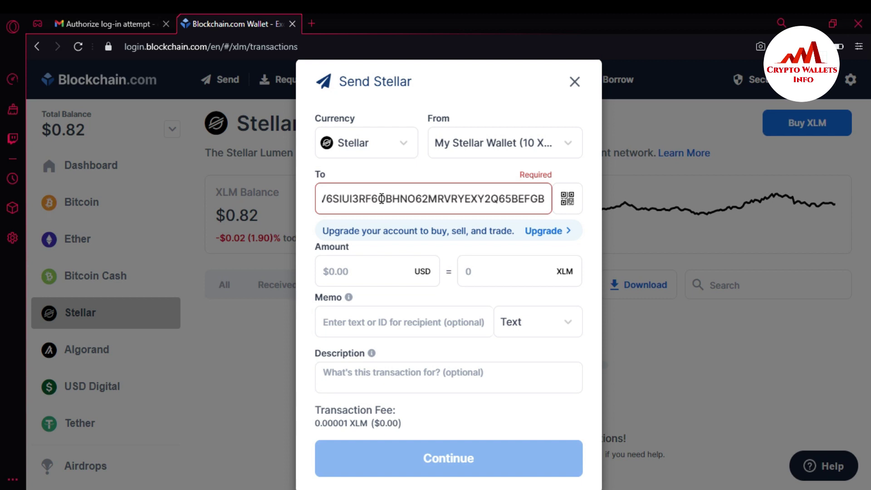
{"action": "left_click", "coordinate": [567, 216]}
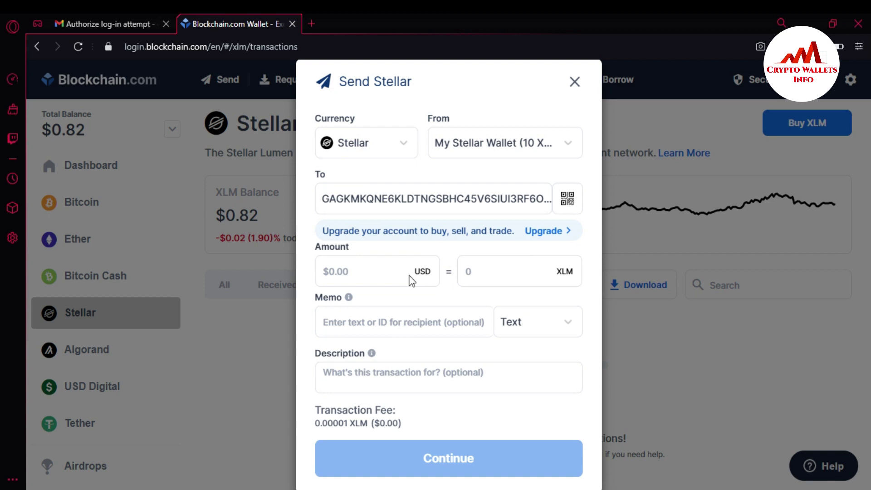
Check the pasted destination, open its QR code scanner and block the camera access request
{"action": "left_click", "coordinate": [324, 204]}
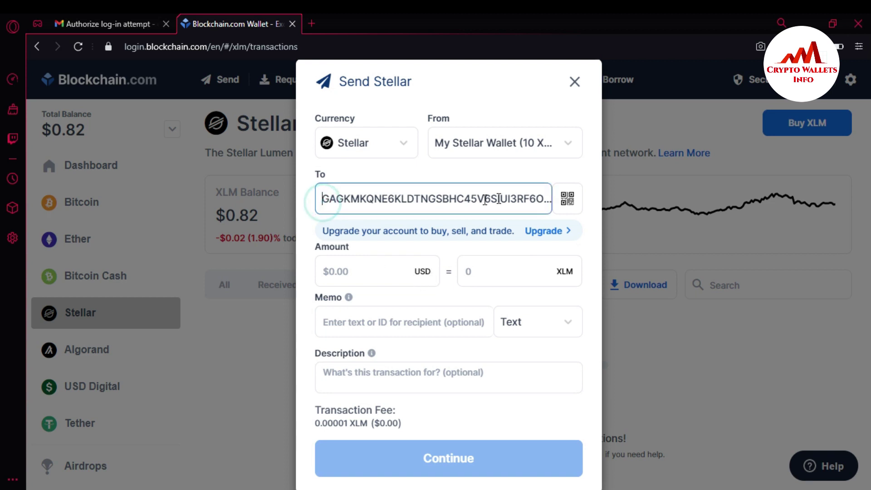
{"action": "left_click", "coordinate": [568, 200]}
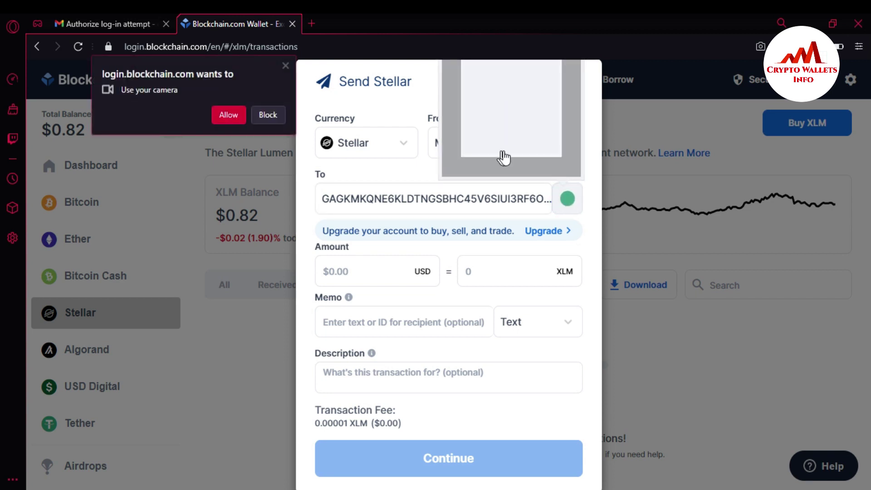
{"action": "left_click", "coordinate": [268, 115]}
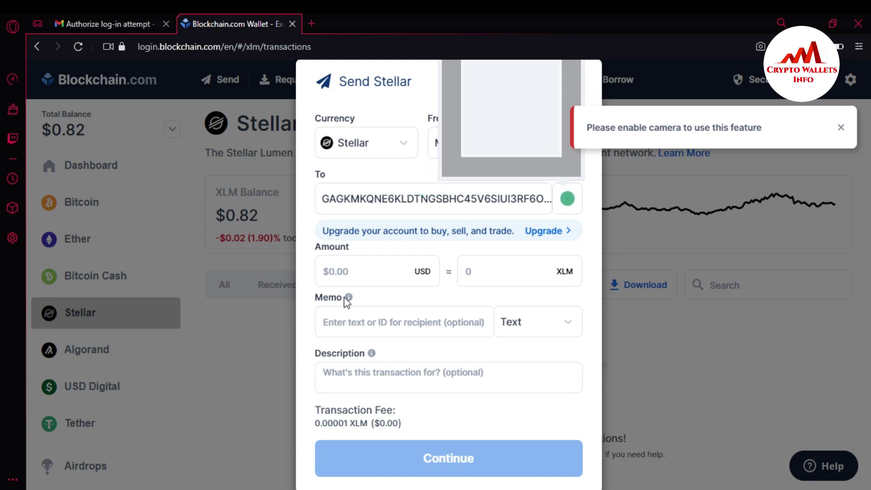
Try an amount of 11 USD for the Stellar transfer and replace it with 8.99 XLM
{"action": "left_click", "coordinate": [341, 278]}
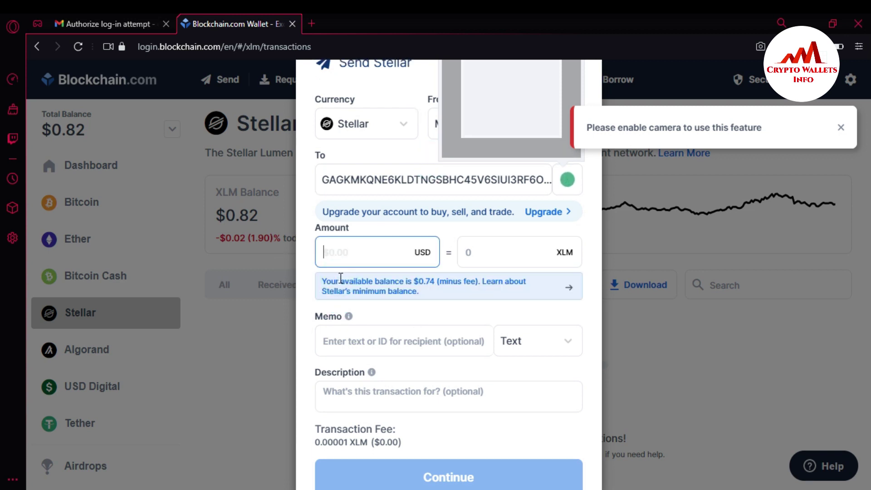
{"action": "type", "text": "11"}
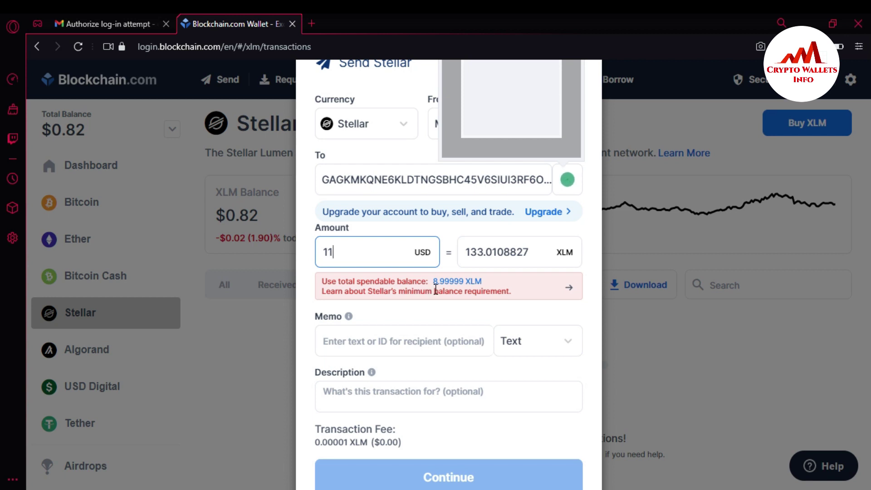
{"action": "left_click_drag", "start_coordinate": [540, 252], "coordinate": [464, 251]}
{"action": "type", "text": "8"}
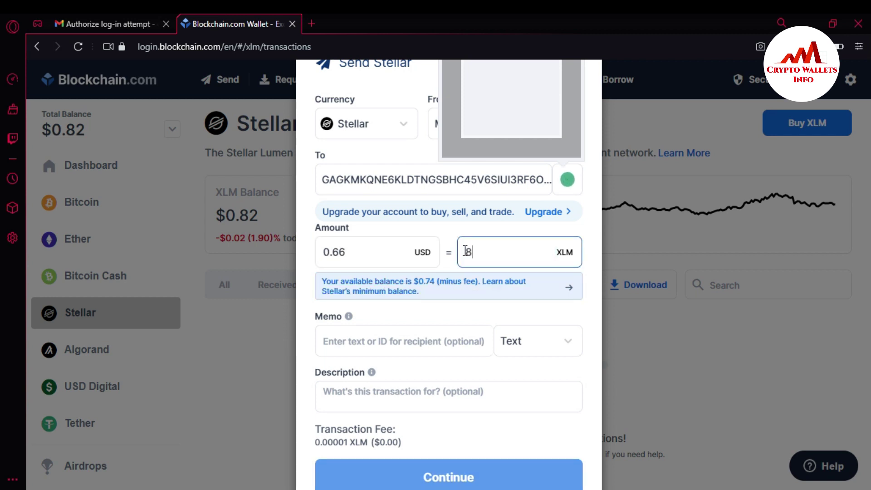
{"action": "type", "text": ".99"}
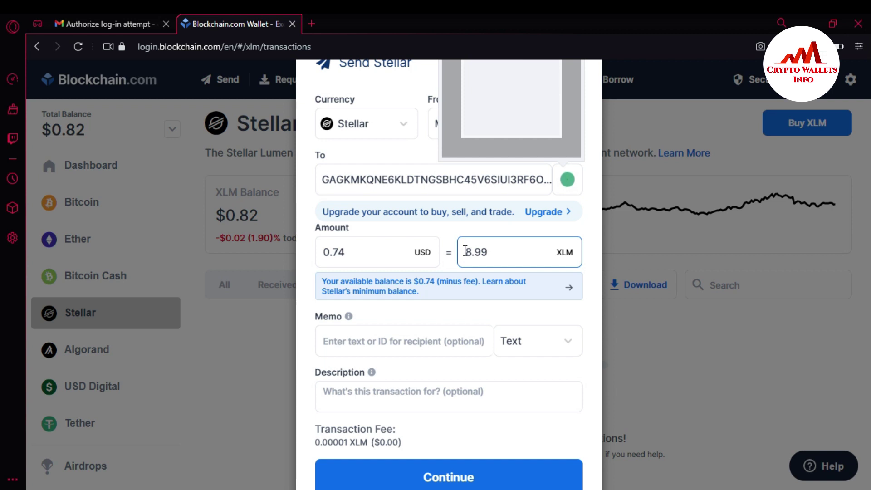
Examine the memo type options and check Atomic Wallet's Stellar receiving screen for a required memo
{"action": "left_click", "coordinate": [576, 340]}
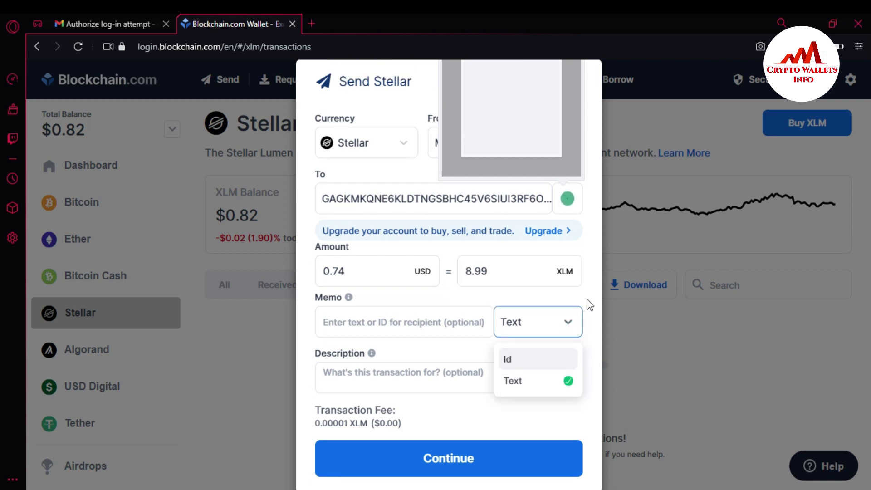
{"action": "left_click", "coordinate": [396, 325]}
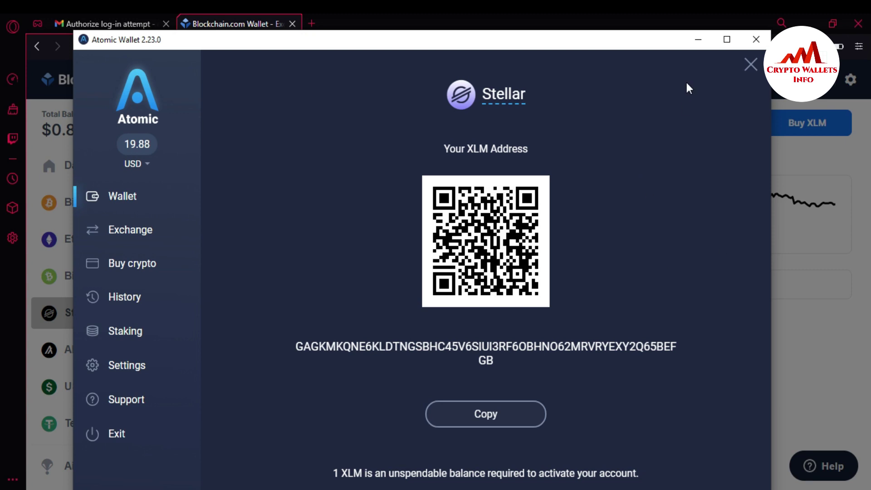
{"action": "left_click", "coordinate": [697, 41]}
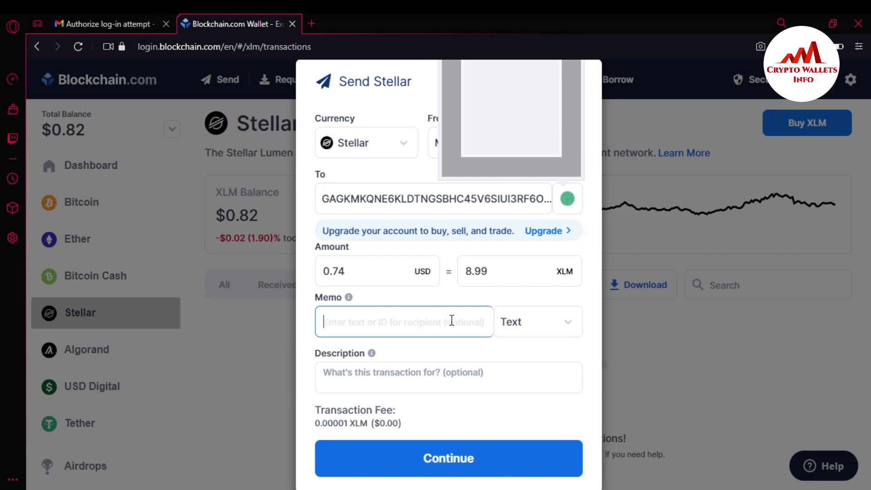
Enter "fund transfer" as the description of the Stellar transfer and close the QR code scanner over the form
{"action": "left_click", "coordinate": [581, 355]}
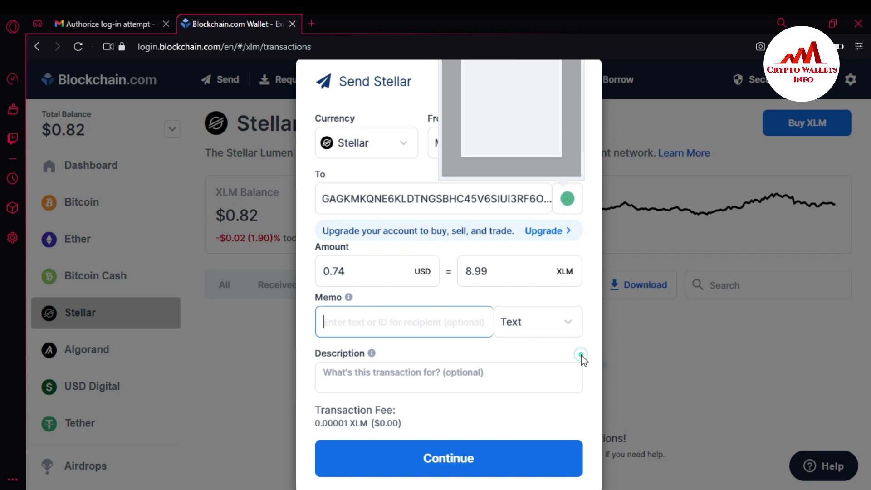
{"action": "left_click", "coordinate": [377, 375]}
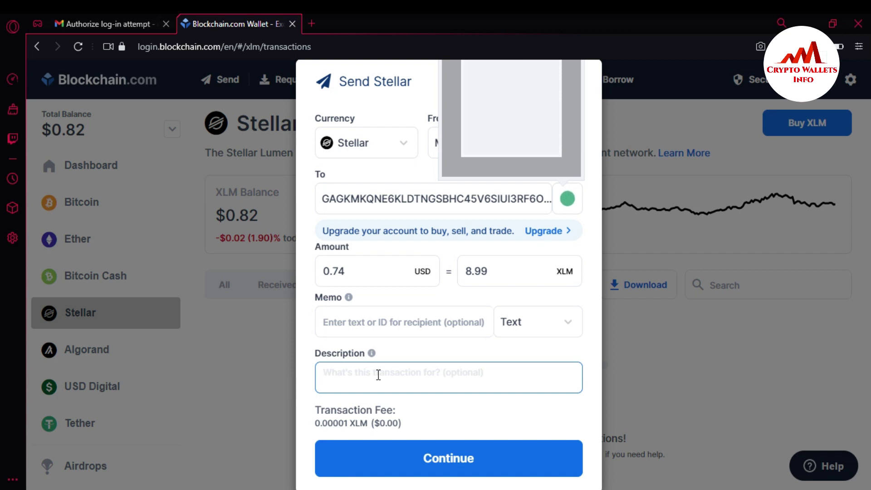
{"action": "type", "text": "fund"}
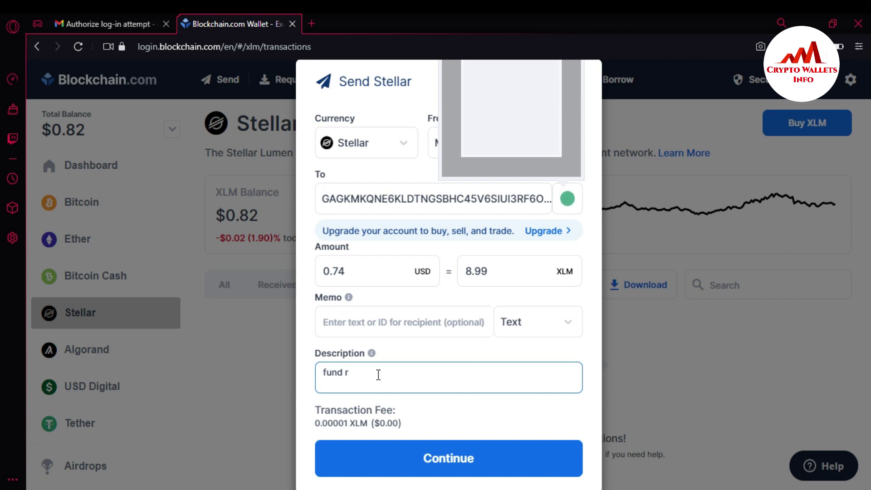
{"action": "type", "text": " transfer"}
{"action": "left_click", "coordinate": [323, 199]}
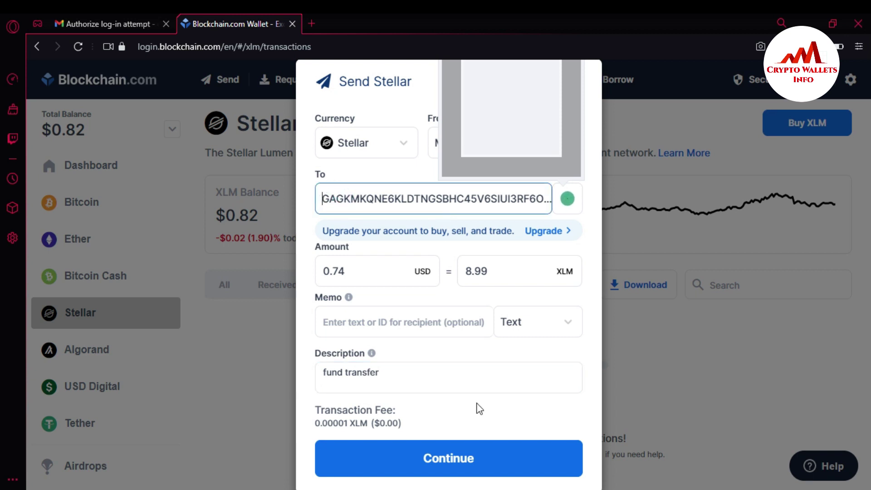
{"action": "left_click", "coordinate": [567, 199]}
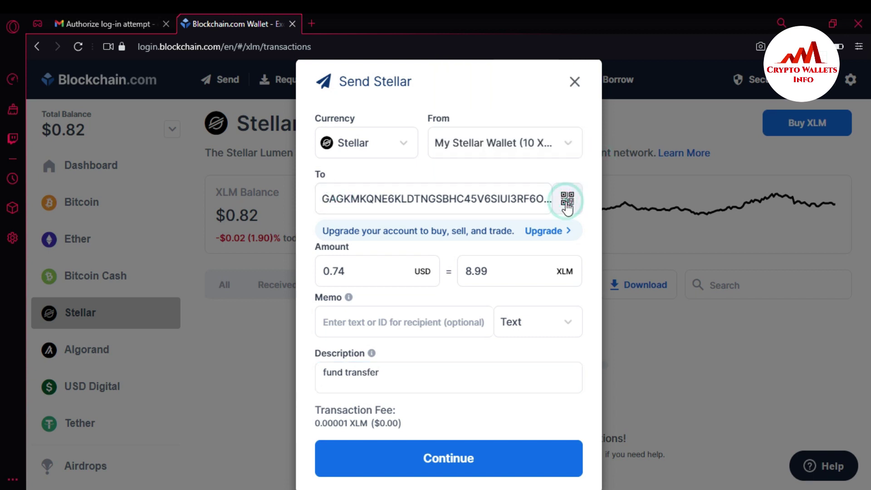
Continue to the transfer summary, check the full destination address and send the 8.99 XLM
{"action": "left_click", "coordinate": [442, 460]}
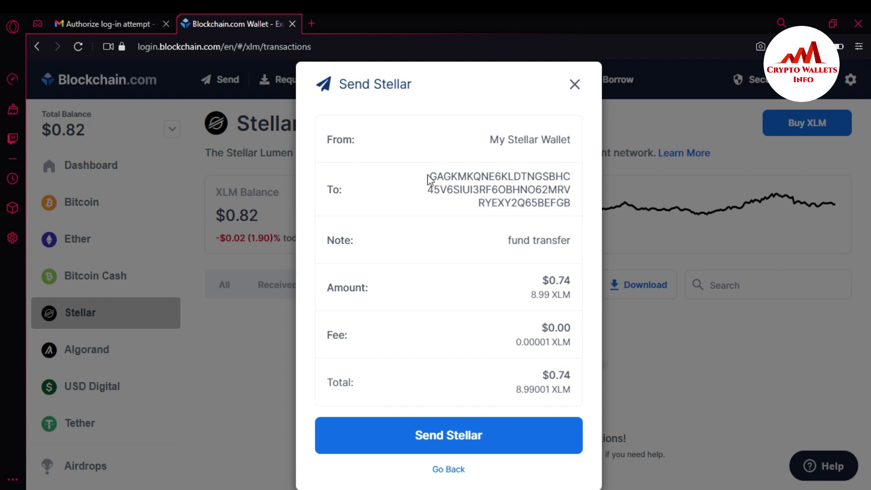
{"action": "left_click_drag", "start_coordinate": [430, 175], "coordinate": [584, 205]}
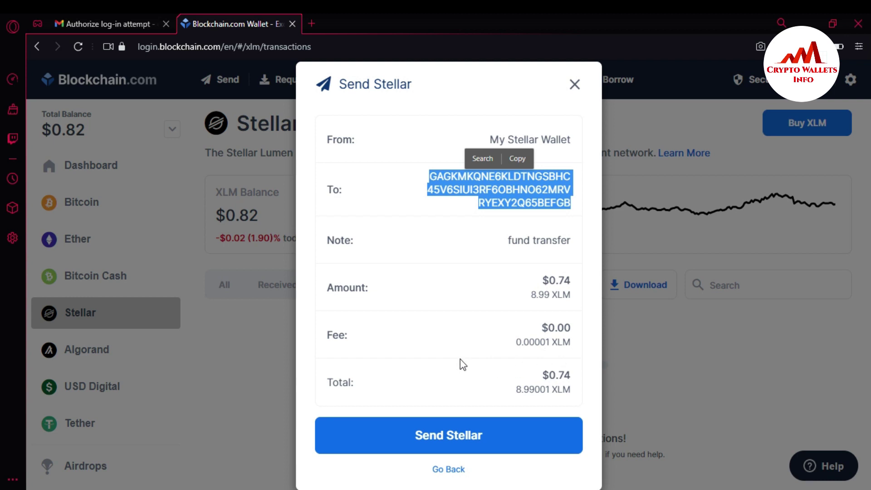
{"action": "left_click", "coordinate": [455, 435]}
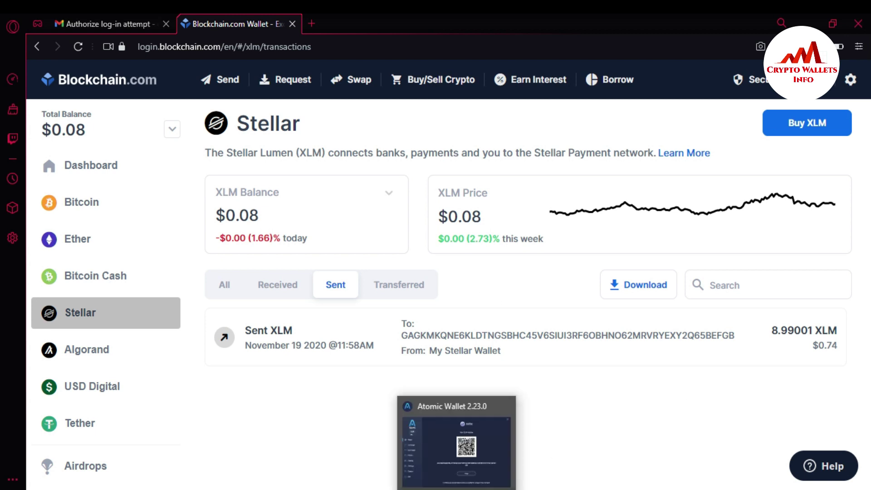
Switch to Atomic Wallet, check Stellar's transaction list for the incoming transfer, and minimize the wallet
{"action": "left_click", "coordinate": [456, 487]}
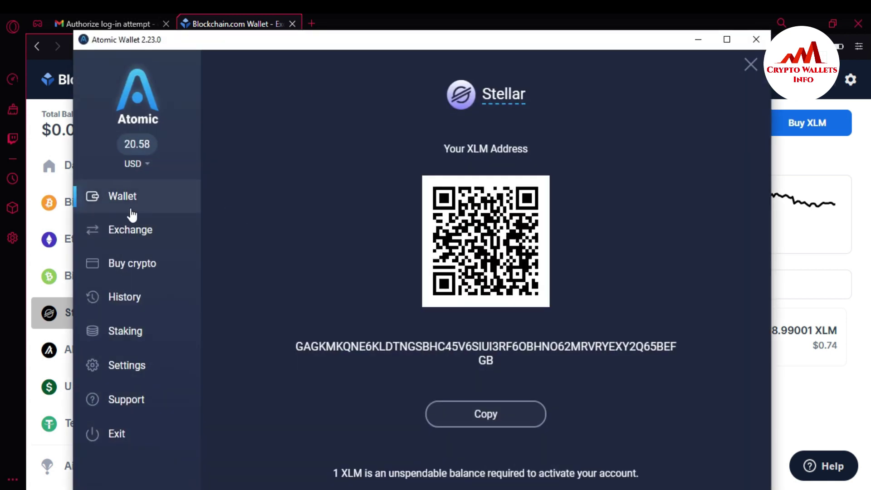
{"action": "left_click", "coordinate": [129, 199]}
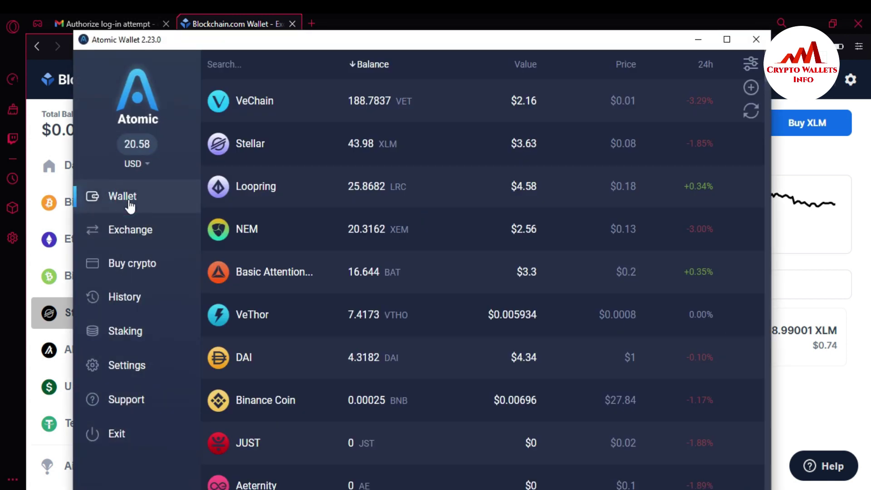
{"action": "left_click", "coordinate": [434, 144]}
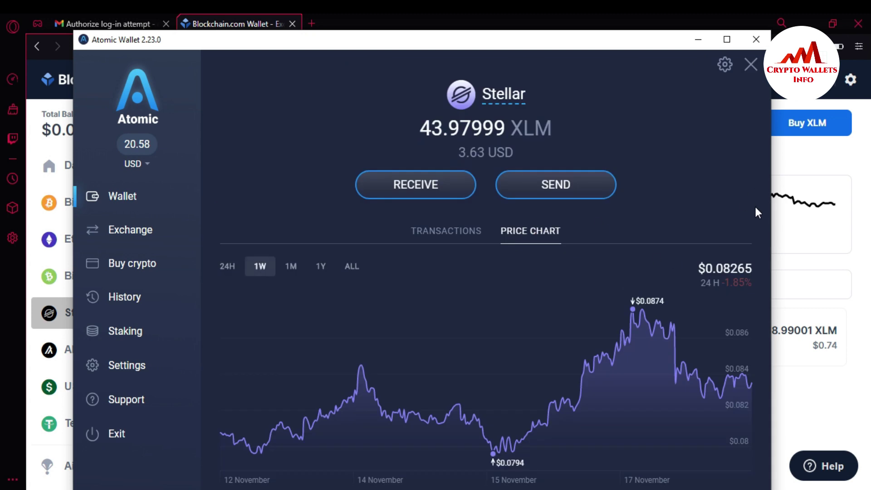
{"action": "left_click", "coordinate": [447, 231]}
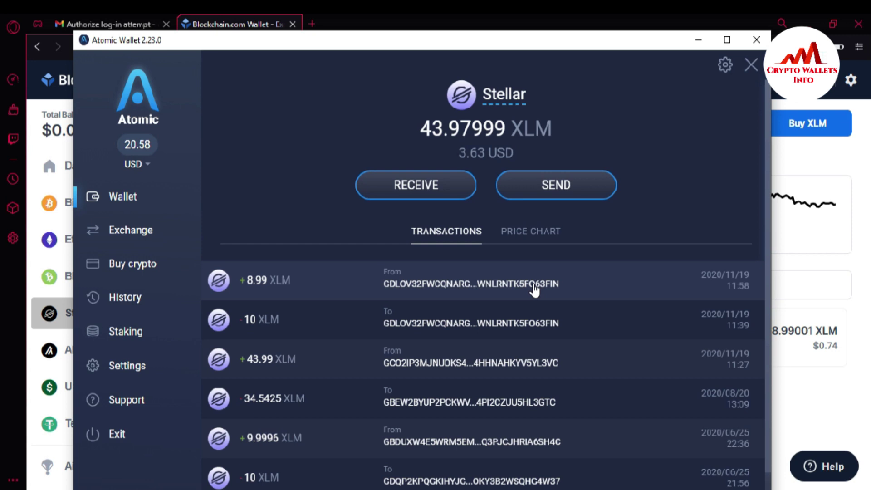
{"action": "left_click", "coordinate": [698, 41]}
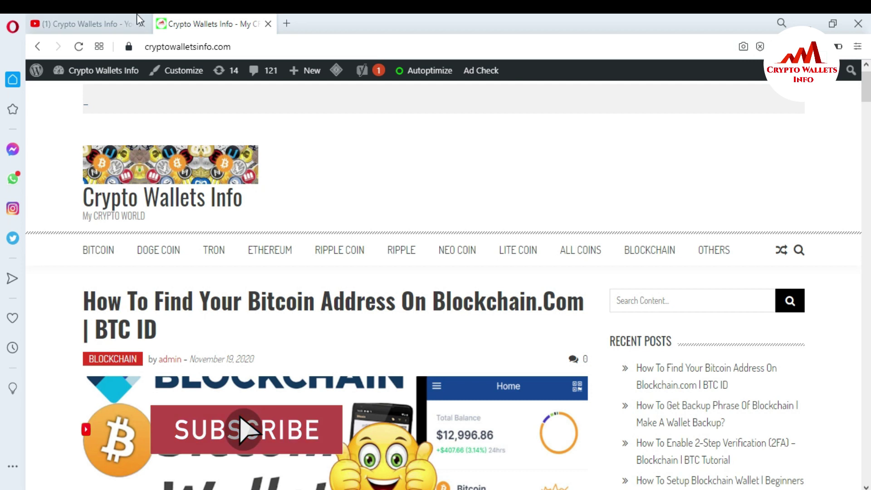
View the Crypto Wallets Info YouTube channel and return to the cryptowalletsinfo.com home page
{"action": "left_click", "coordinate": [86, 24]}
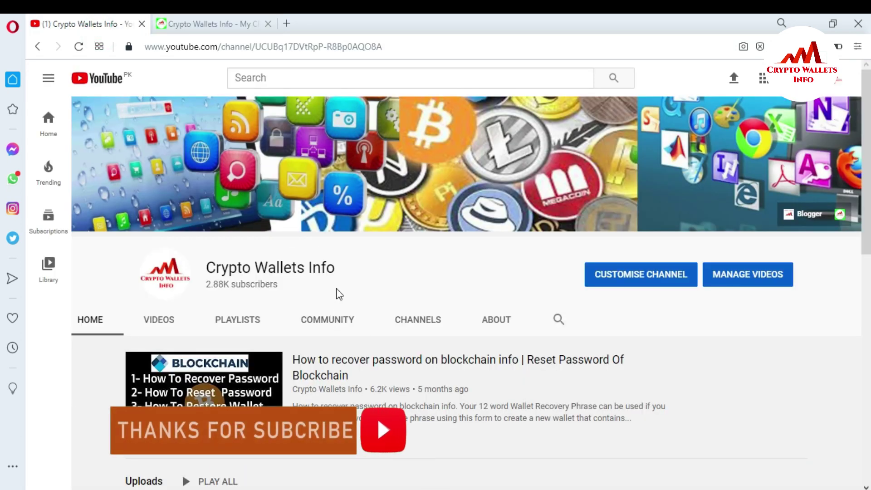
{"action": "left_click", "coordinate": [236, 25]}
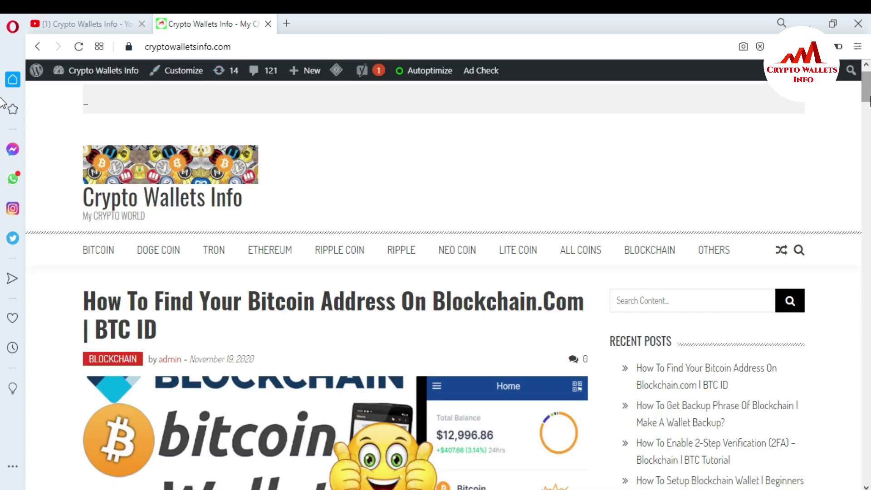
{"action": "scroll", "coordinate": [3, 108], "scroll_direction": "down", "scroll_amount": 2}
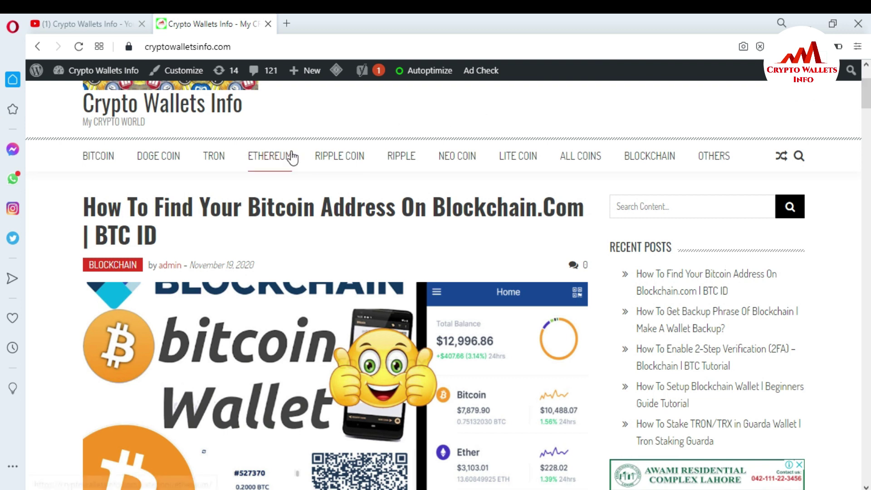
Open the Ethereum category on cryptowalletsinfo.com and look through its posts
{"action": "left_click", "coordinate": [272, 161]}
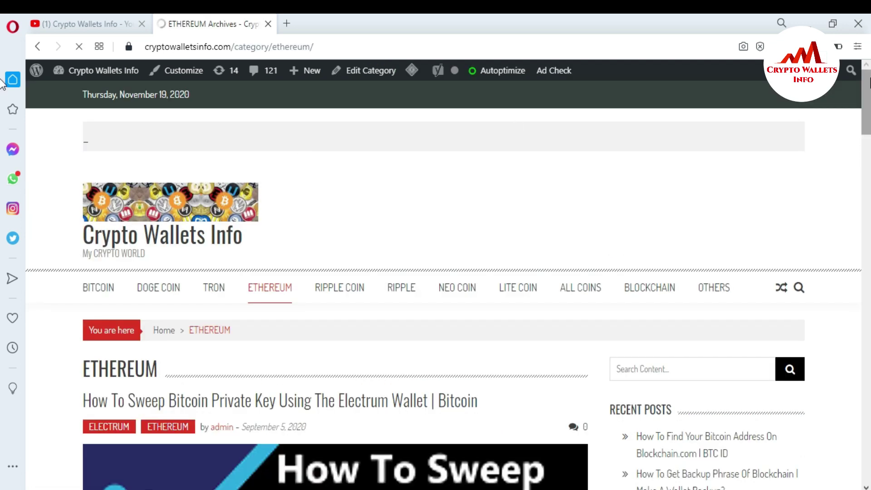
{"action": "scroll", "coordinate": [3, 121], "scroll_direction": "down", "scroll_amount": 4}
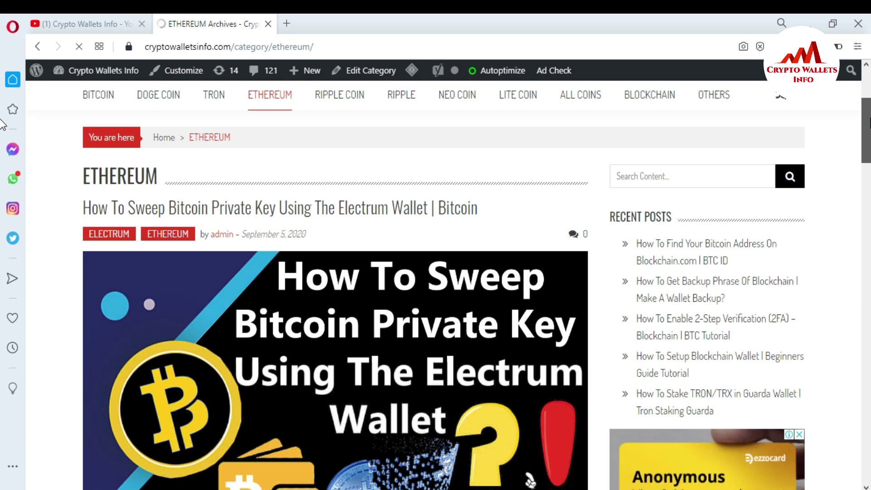
{"action": "scroll", "coordinate": [2, 123], "scroll_direction": "down", "scroll_amount": 10}
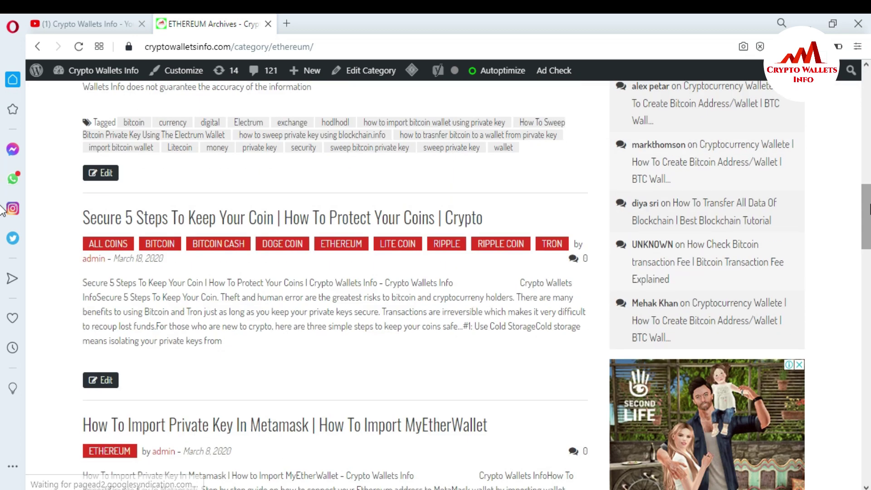
{"action": "scroll", "coordinate": [3, 227], "scroll_direction": "down", "scroll_amount": 7}
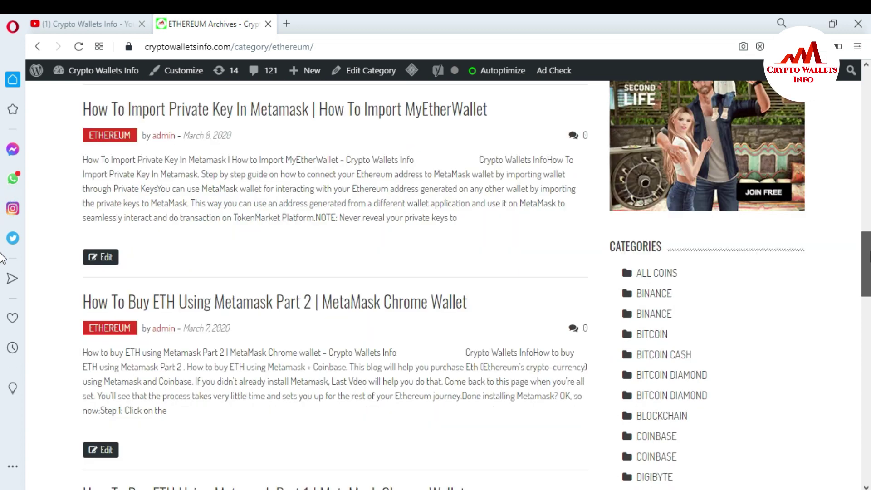
{"action": "scroll", "coordinate": [3, 261], "scroll_direction": "down", "scroll_amount": 1}
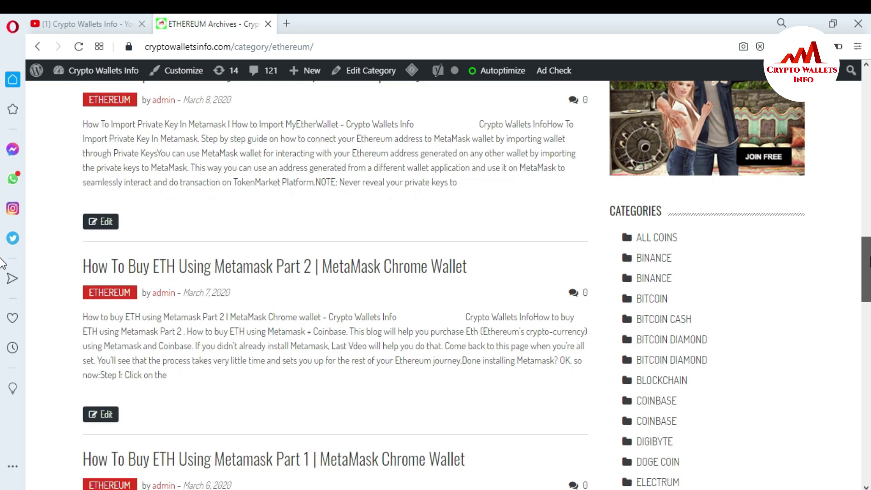
{"action": "scroll", "coordinate": [4, 268], "scroll_direction": "down", "scroll_amount": 2}
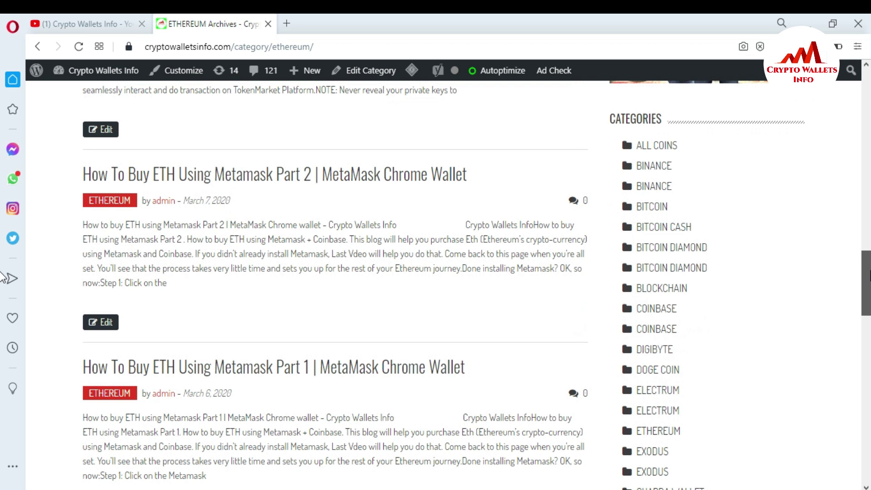